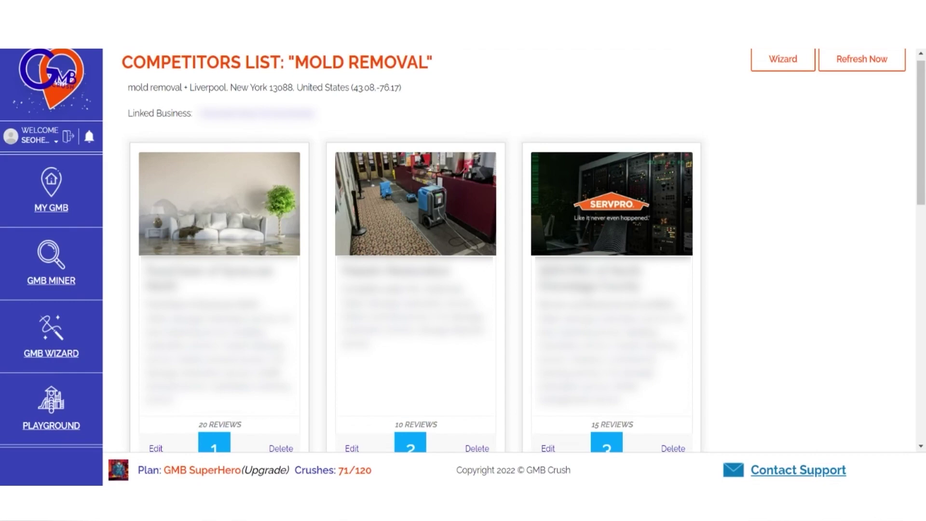
- Select the full 'mold removal' Liverpool, New York search line under the Competitors List heading
triple_click(264, 87)
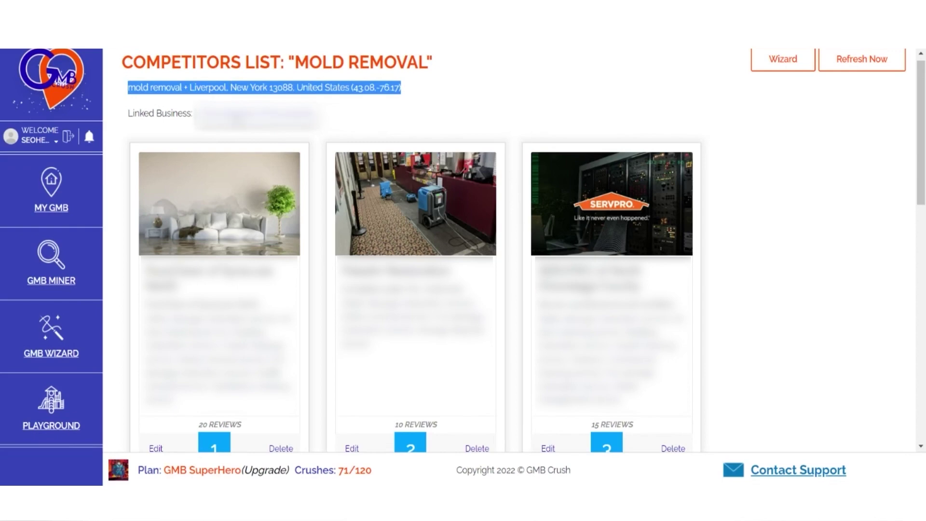
scroll(331, 220, "down", 3)
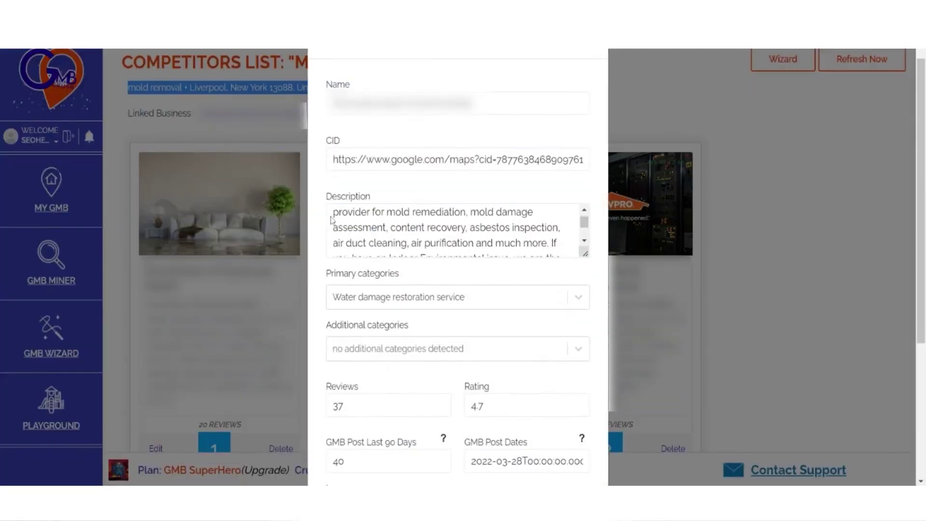
scroll(331, 220, "down", 5)
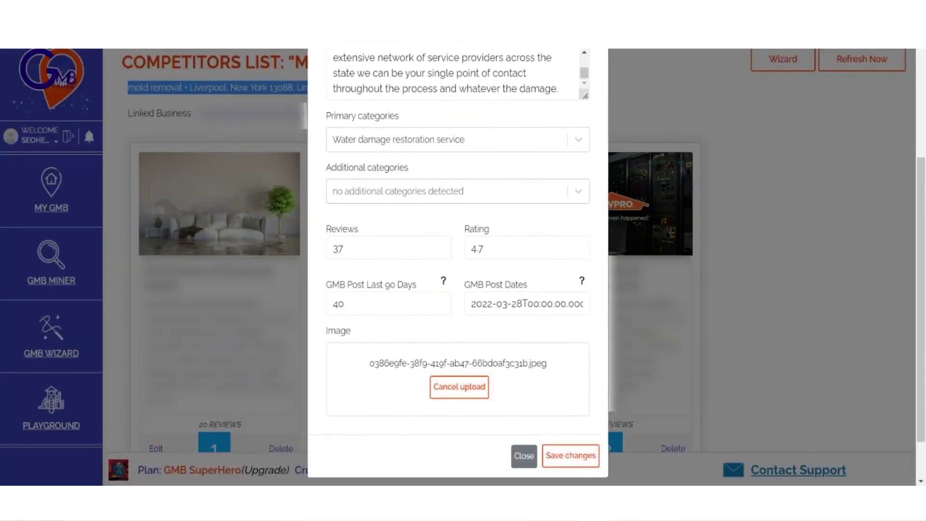
scroll(458, 261, "up", 5)
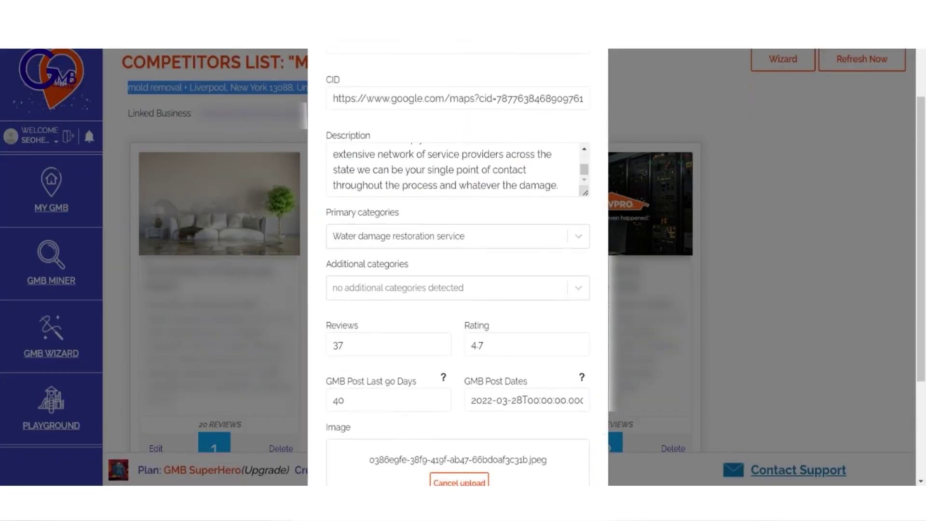
left_click(594, 51)
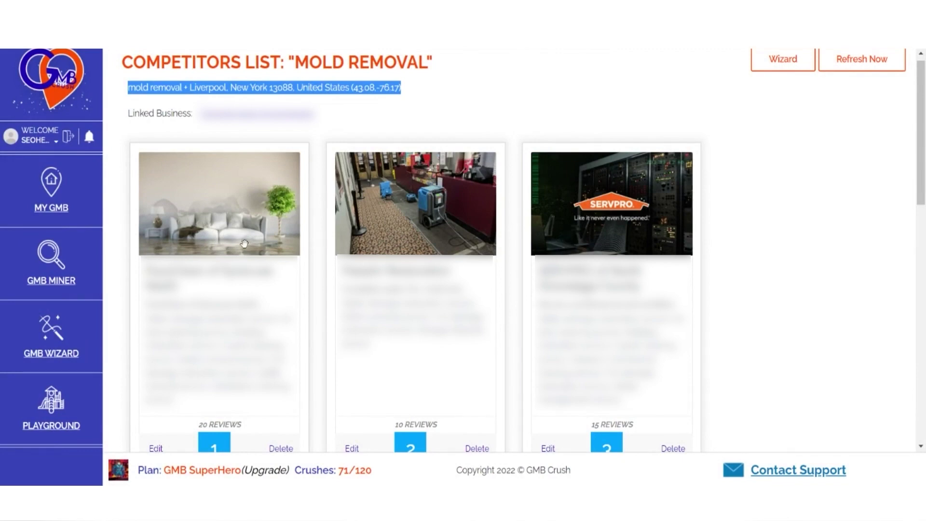
left_click_drag(244, 243, 423, 234)
left_click_drag(585, 226, 571, 203)
left_click(611, 119)
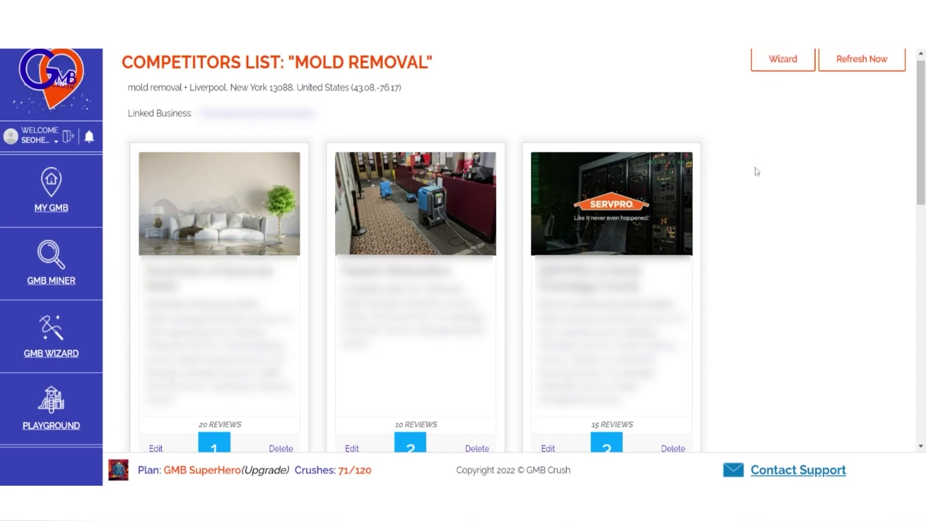
scroll(757, 172, "down", 4)
scroll(757, 172, "down", 3)
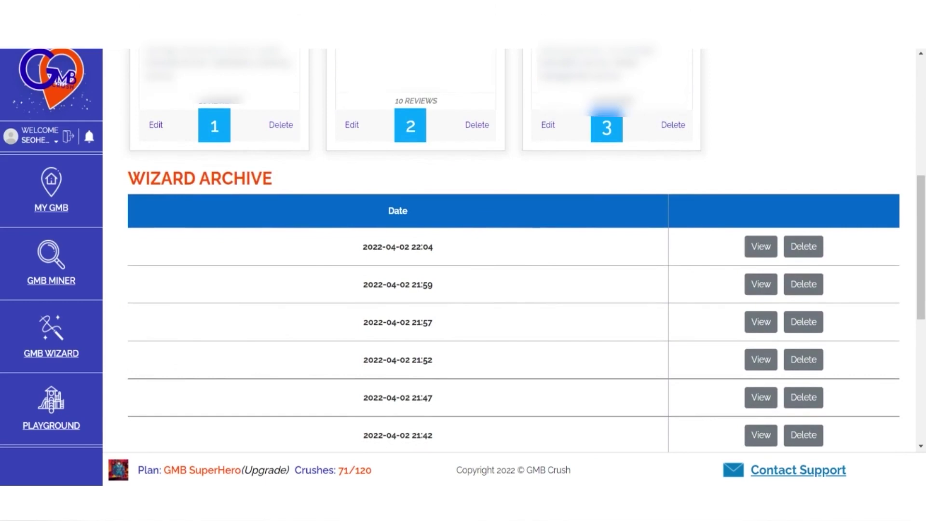
scroll(514, 251, "up", 8)
scroll(513, 250, "up", 1)
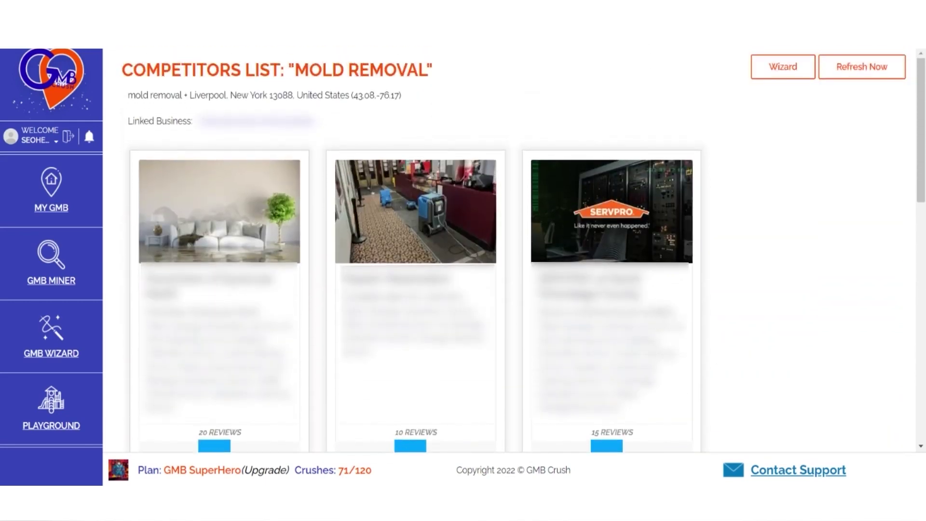
left_click(786, 72)
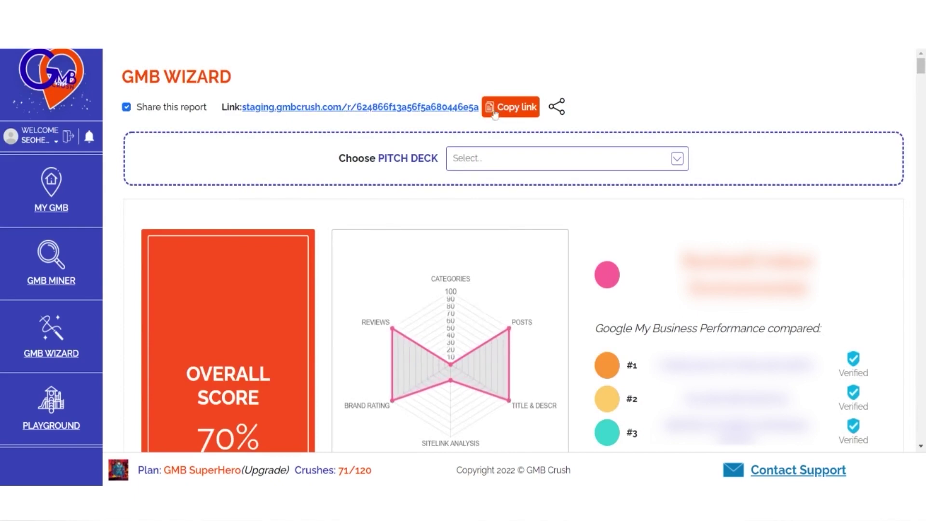
- Scroll the Wizard report comparing the listing with three competitors at a 70% score
scroll(524, 256, "down", 3)
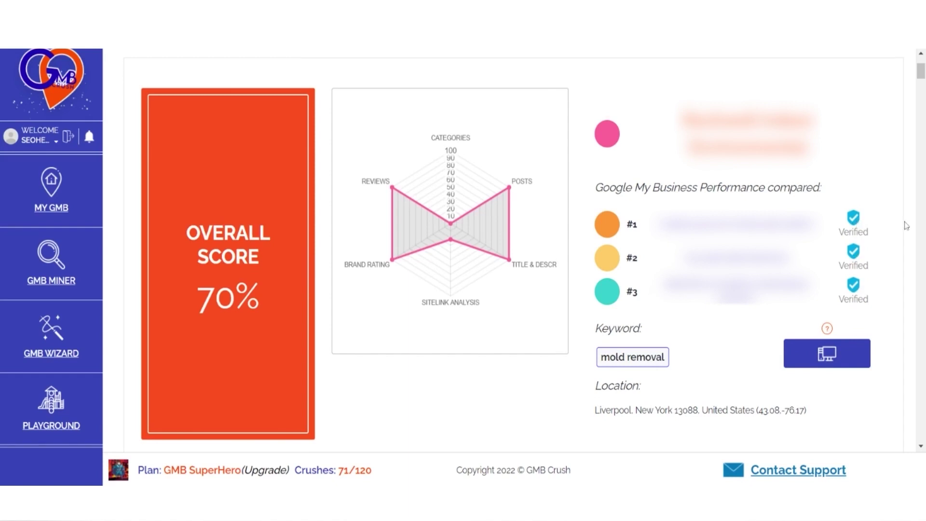
- Scroll through Categories, Business Attributes and zip code 13090 to the 90-day Post Count chart
scroll(906, 225, "down", 5)
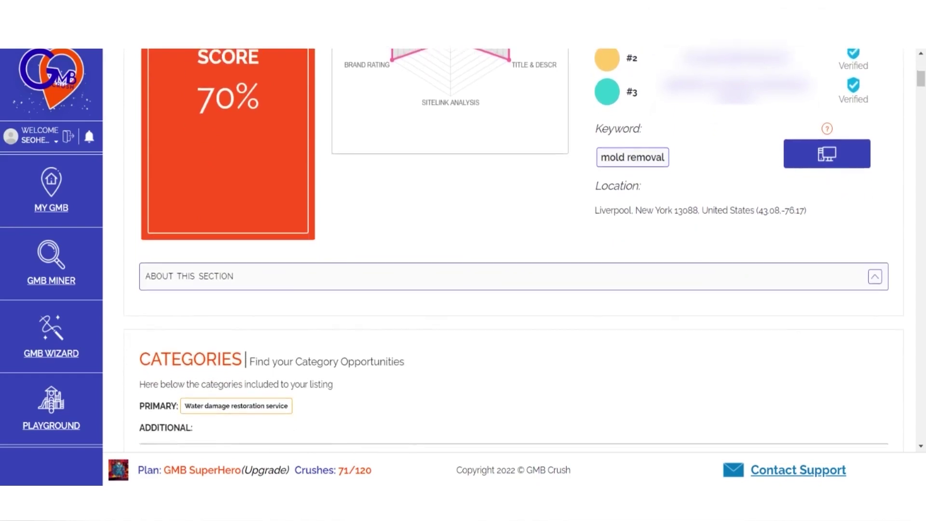
scroll(532, 251, "down", 4)
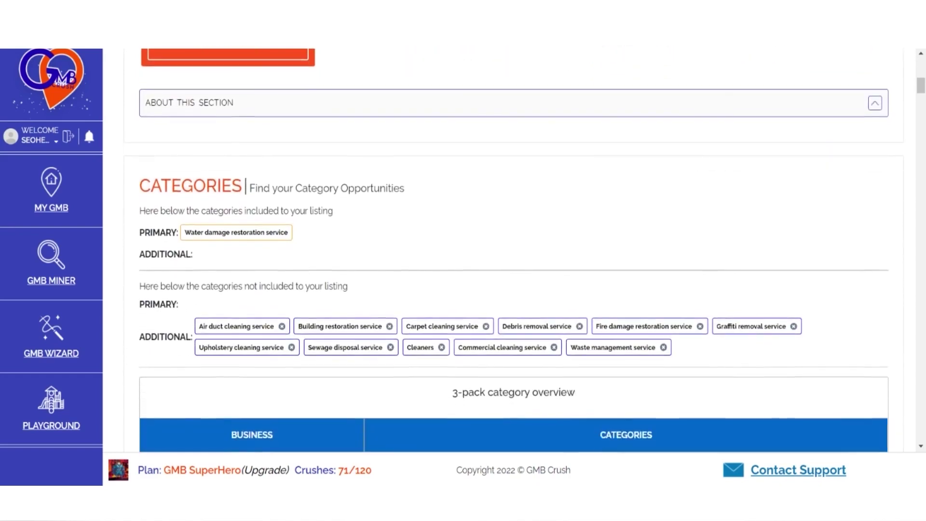
scroll(513, 251, "down", 6)
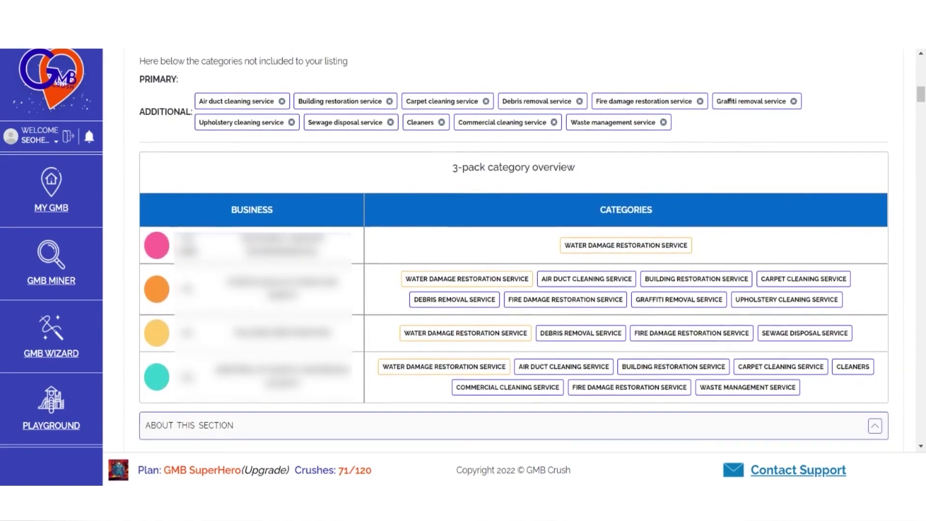
scroll(514, 251, "down", 5)
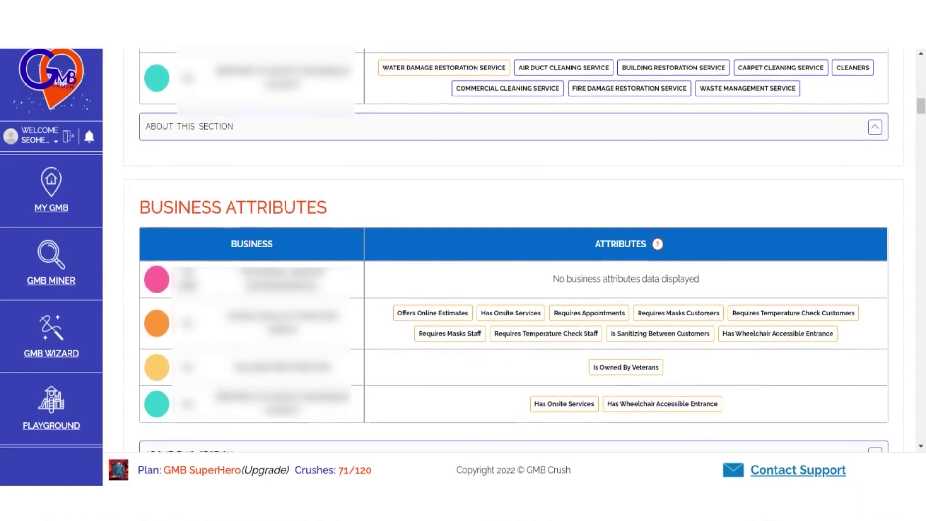
scroll(513, 251, "down", 5)
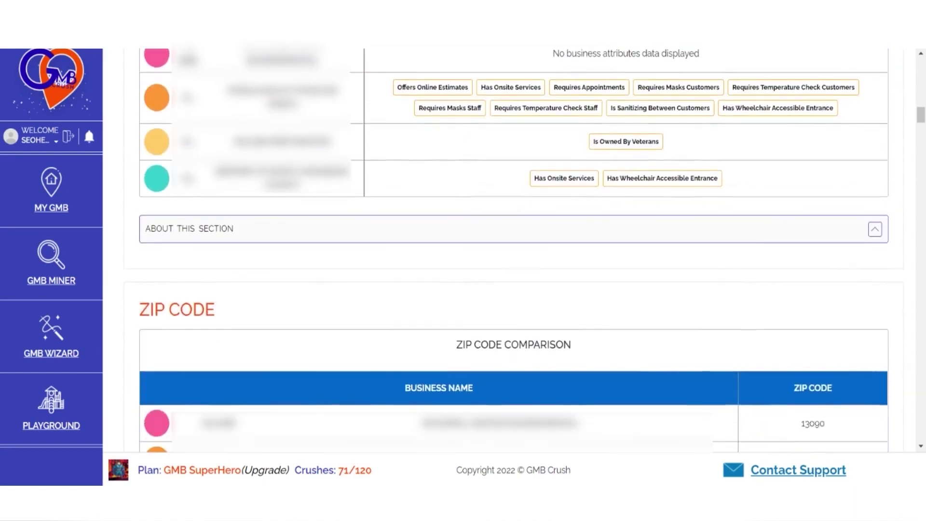
scroll(513, 251, "down", 4)
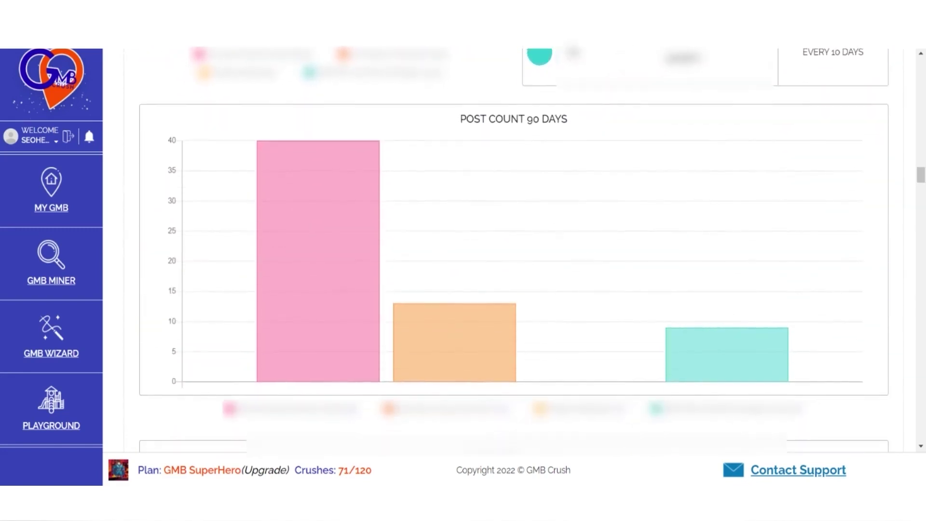
- Scroll from Reviews through Place Topics and Title & Description to the Sitelink Analysis
scroll(513, 251, "down", 8)
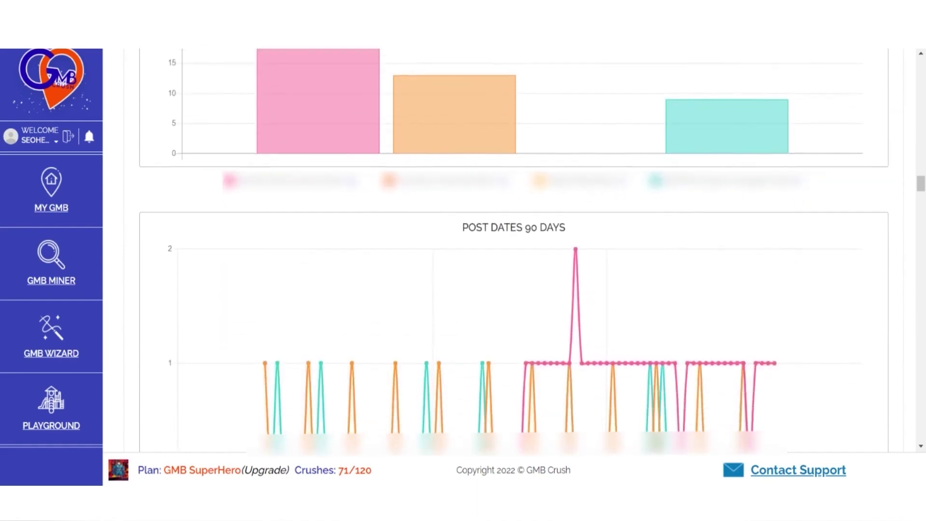
scroll(513, 250, "down", 5)
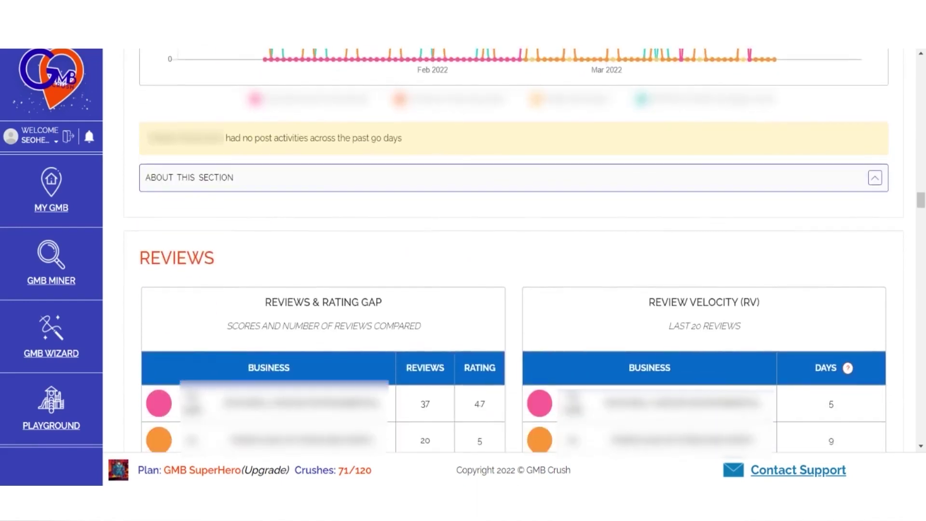
scroll(514, 251, "down", 2)
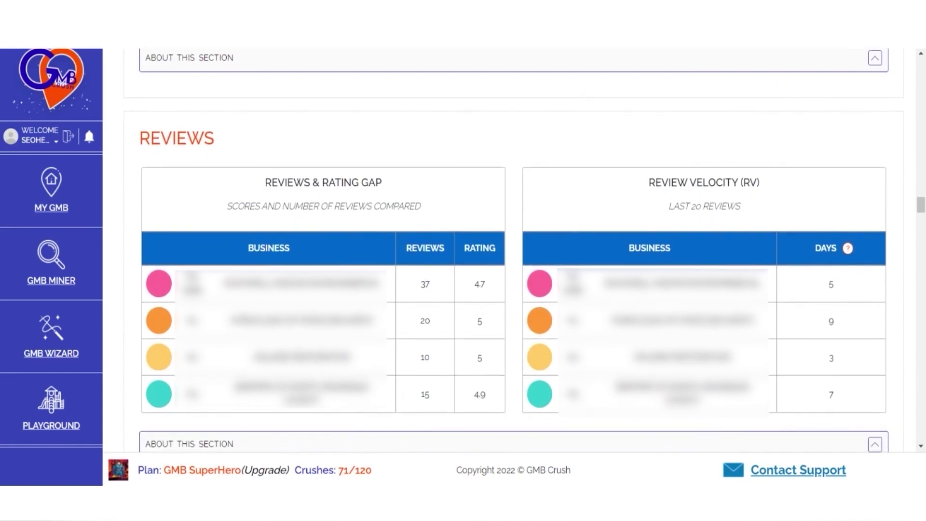
scroll(514, 251, "down", 3)
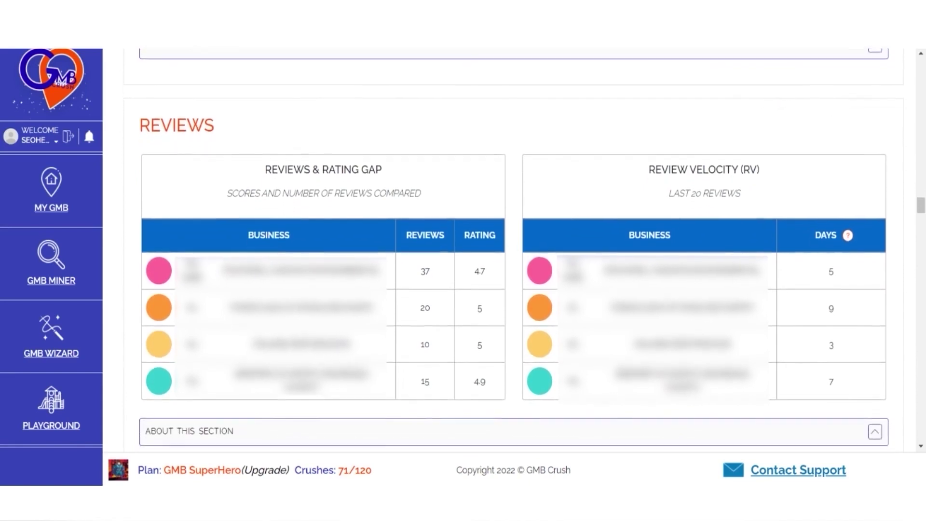
scroll(514, 251, "down", 3)
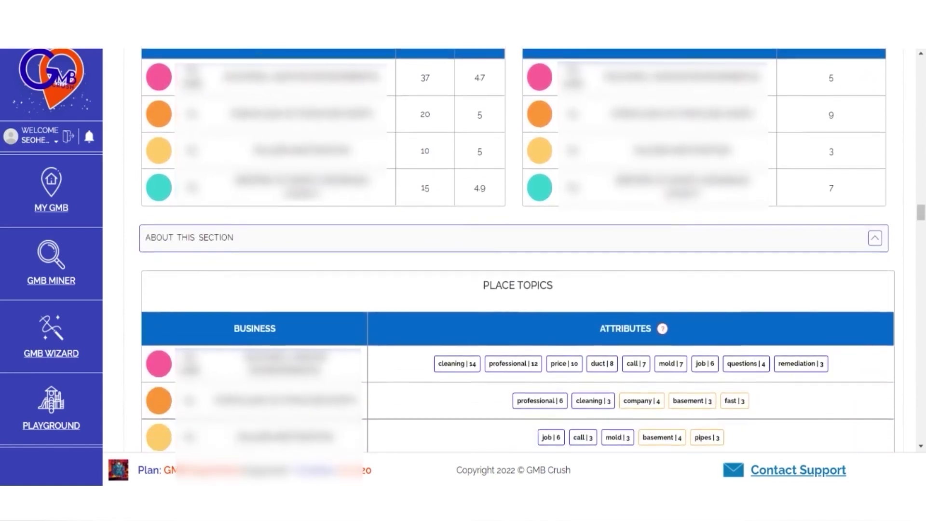
scroll(513, 251, "down", 1)
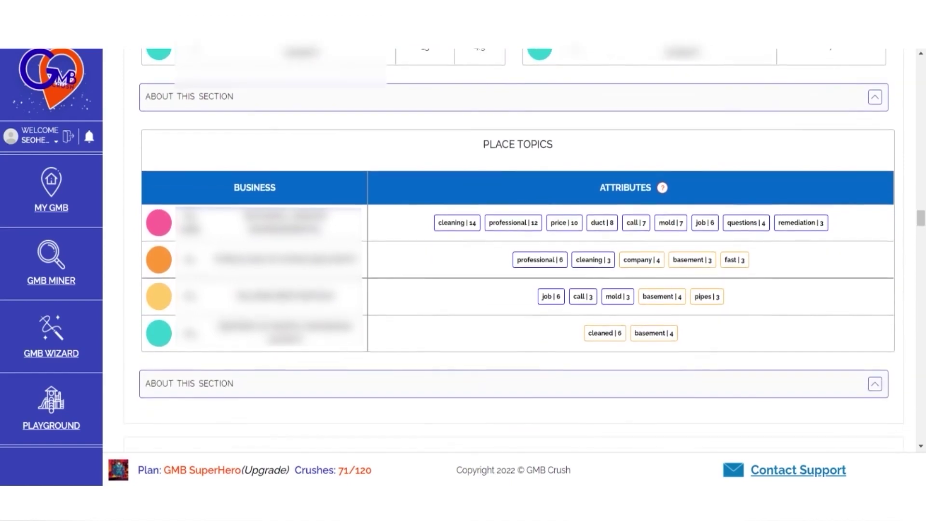
scroll(513, 251, "down", 5)
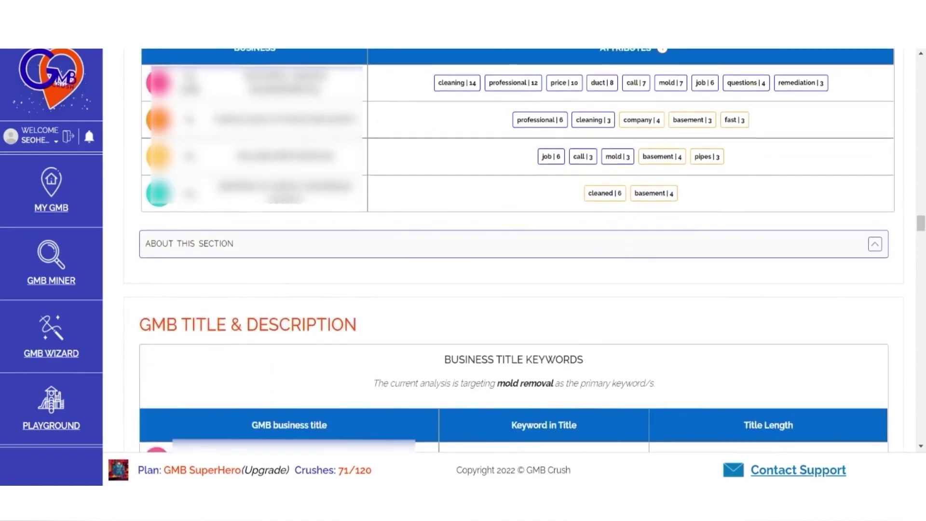
scroll(514, 251, "down", 4)
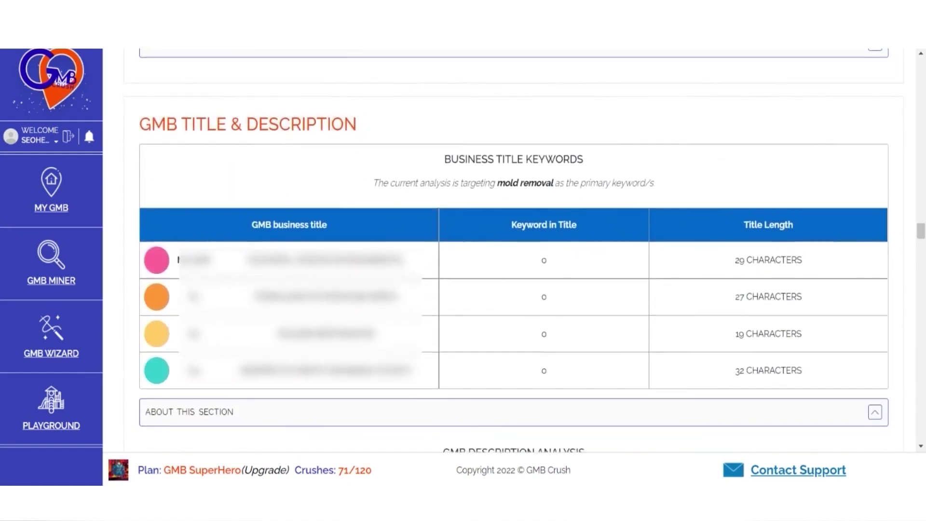
scroll(514, 251, "down", 4)
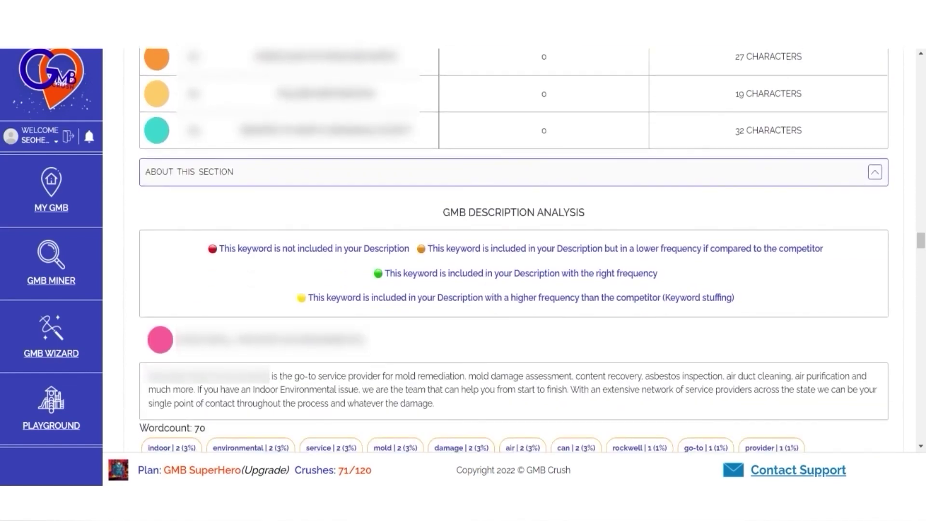
scroll(514, 251, "down", 1)
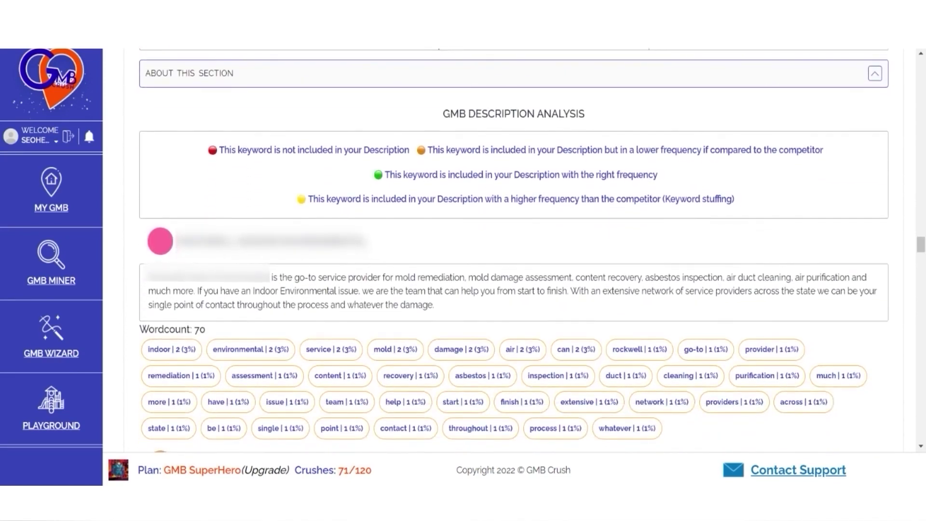
scroll(513, 250, "down", 4)
scroll(514, 250, "down", 10)
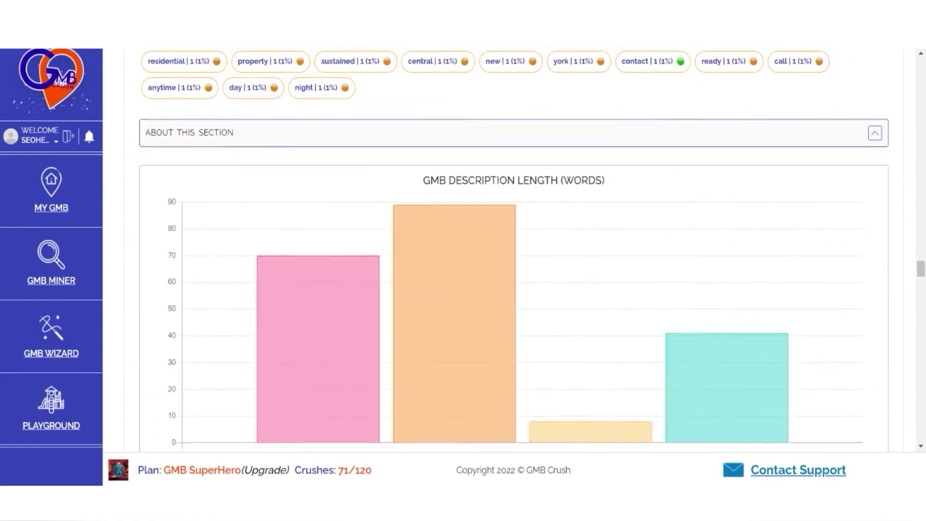
scroll(513, 250, "down", 7)
scroll(513, 250, "down", 2)
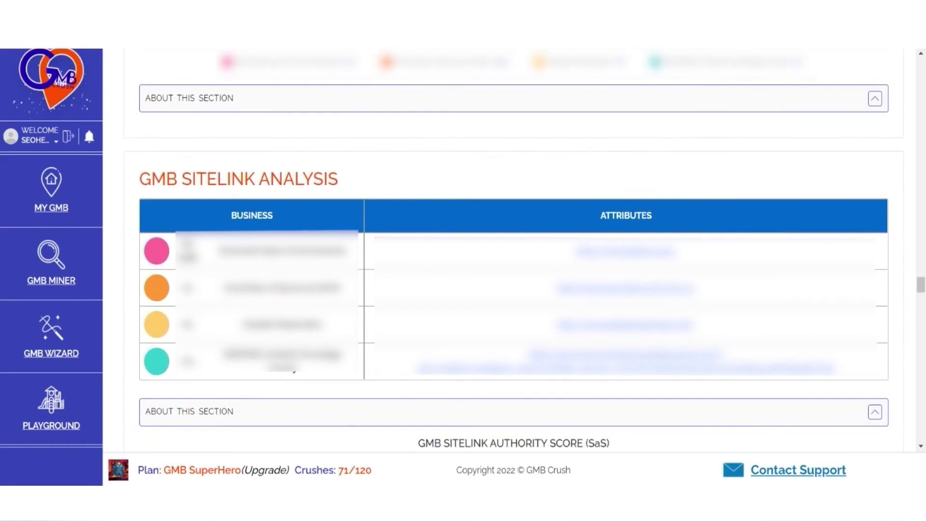
- Scroll through Brand Rating, Opening Hours, Summary, CTR and the TODO list
scroll(514, 251, "down", 9)
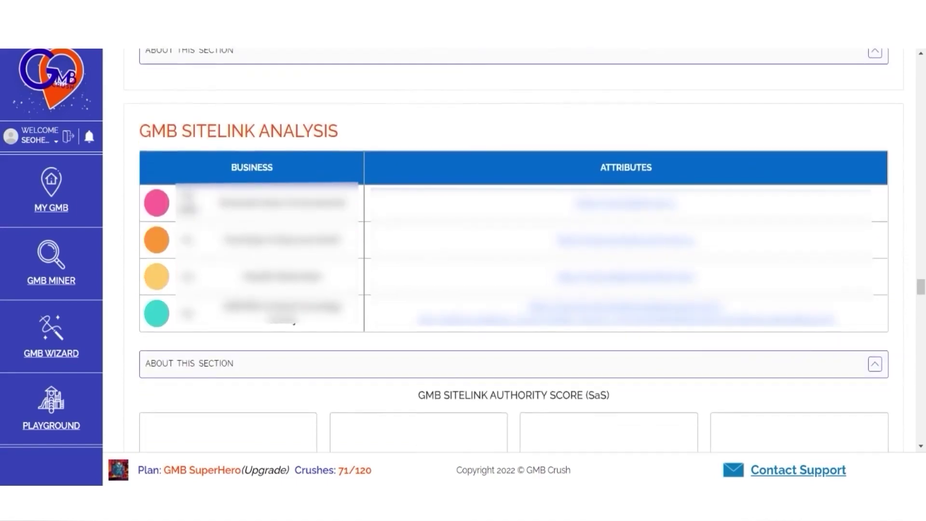
scroll(513, 251, "down", 10)
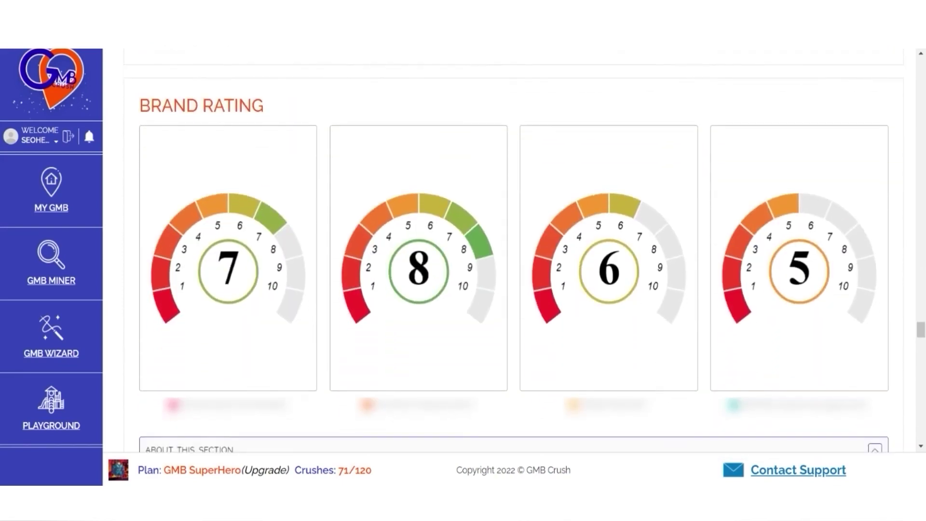
scroll(514, 251, "down", 3)
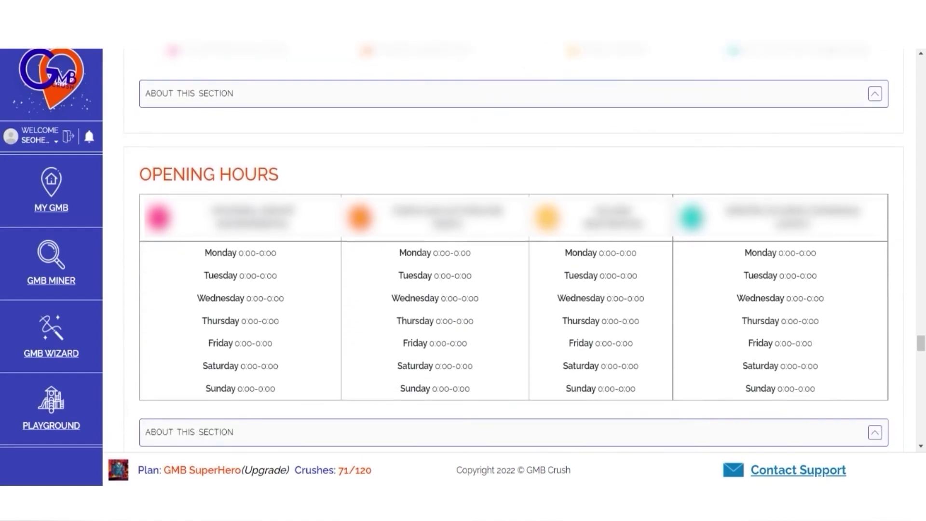
scroll(514, 251, "down", 8)
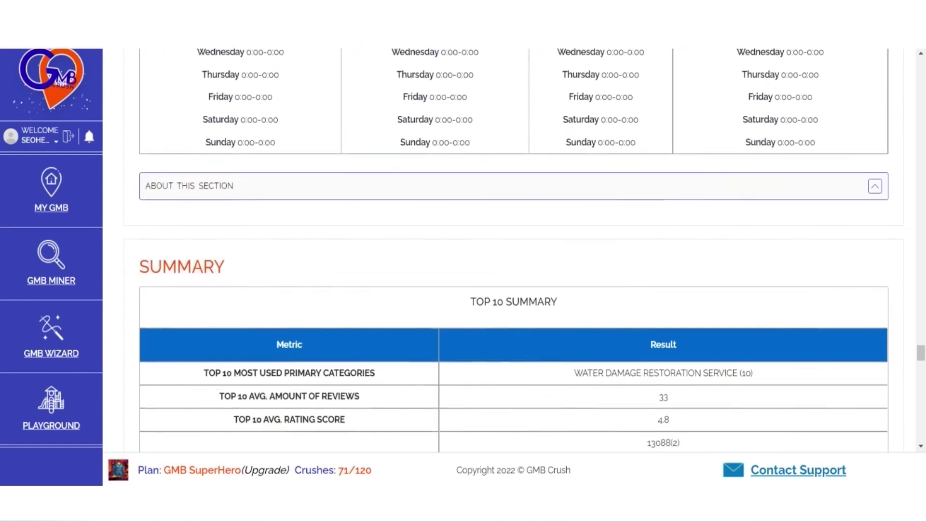
scroll(513, 250, "down", 7)
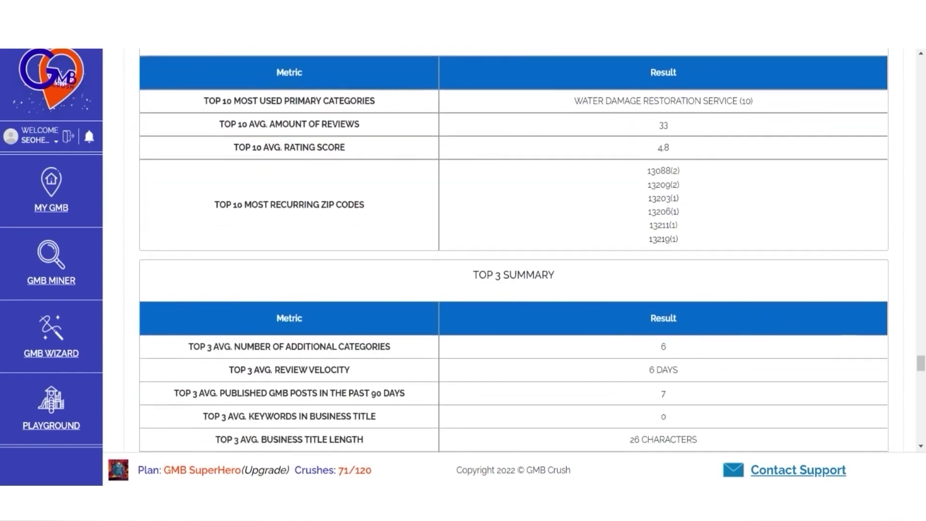
scroll(513, 251, "down", 9)
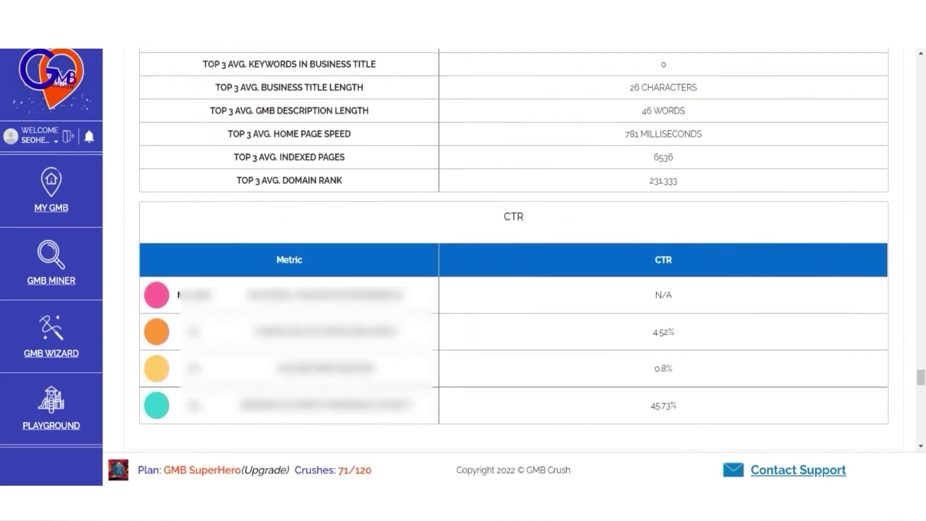
scroll(513, 251, "down", 5)
scroll(514, 251, "down", 7)
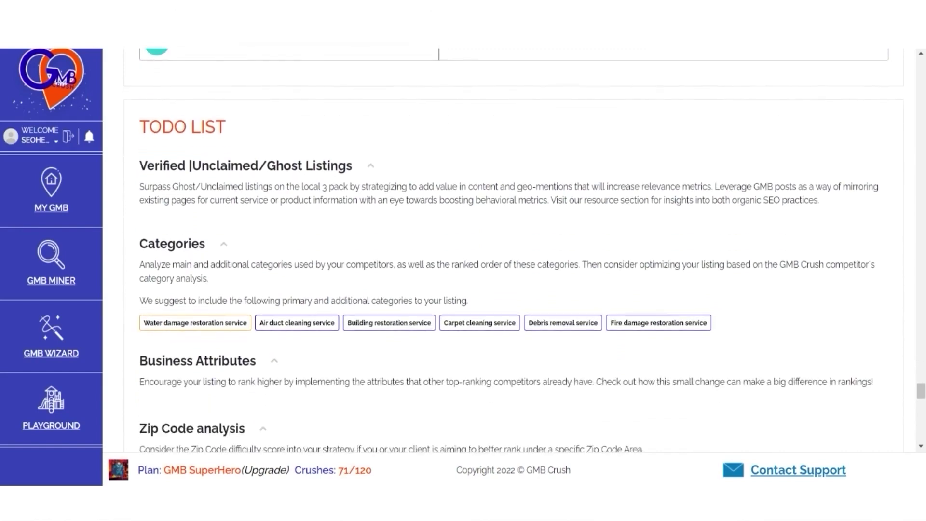
scroll(514, 250, "down", 3)
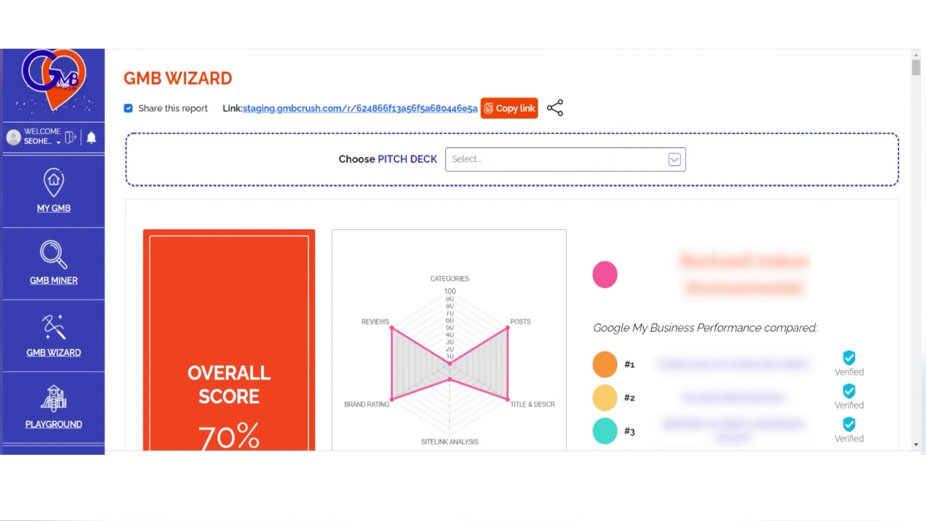
- Scroll to Categories showing the Water damage restoration service primary category and eleven missing ones
scroll(524, 253, "down", 5)
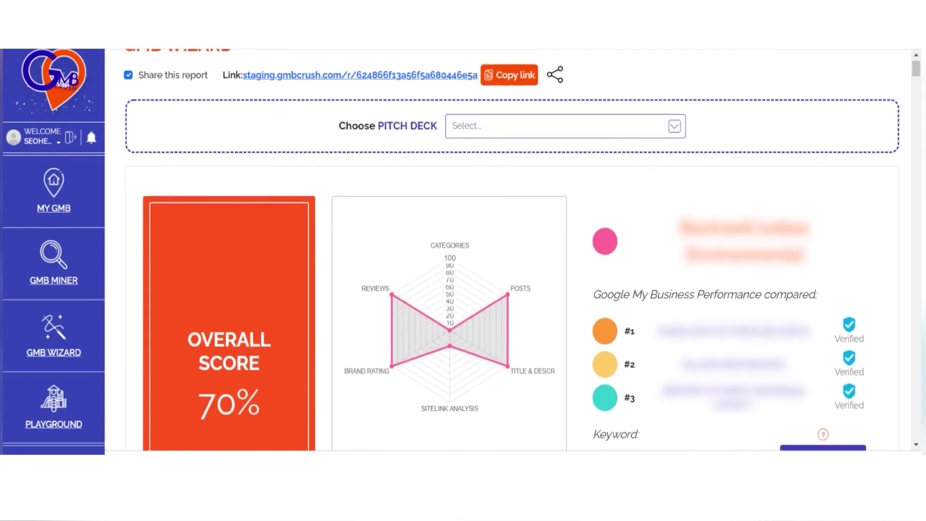
scroll(524, 253, "down", 6)
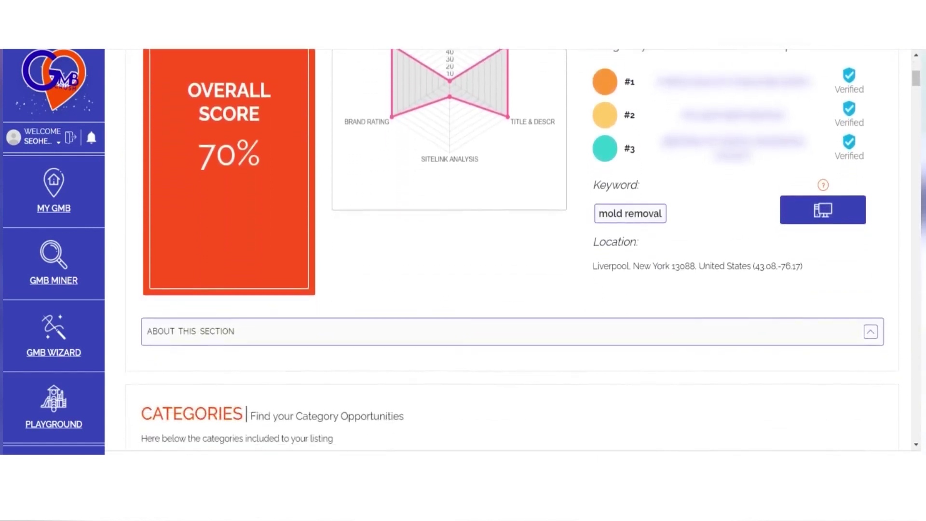
scroll(524, 253, "down", 2)
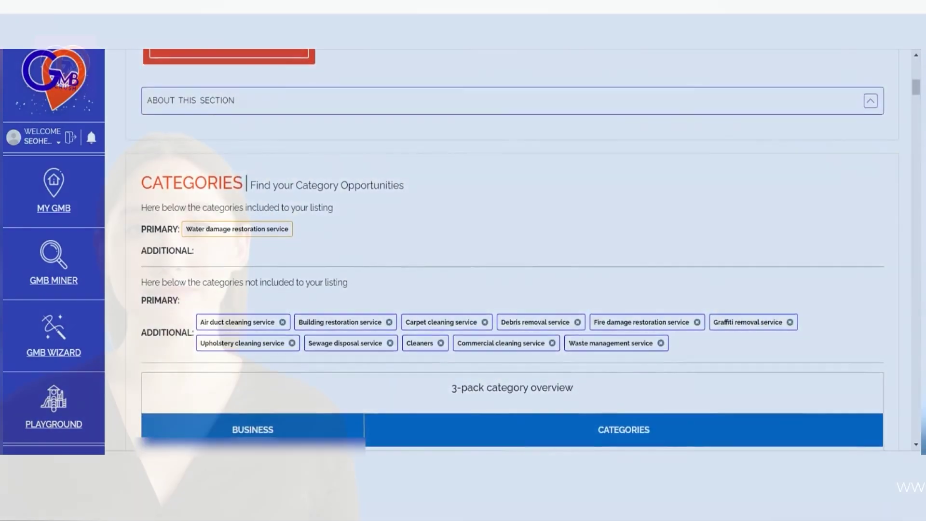